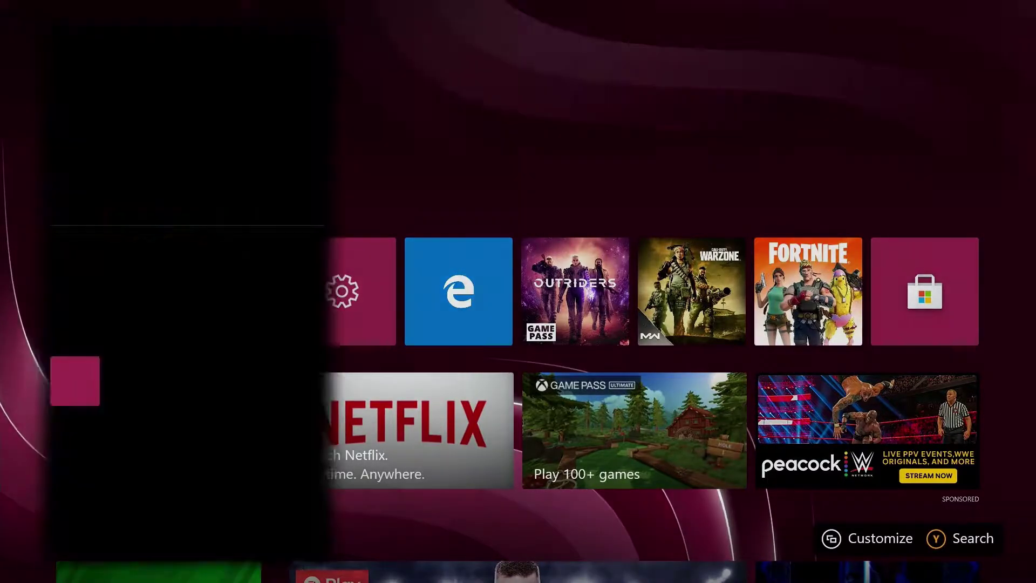
Launch Call of Duty: Black Ops Cold War from the dashboard
key(Right)
key(Escape)
key(Down)
key(Up)
key(Return)
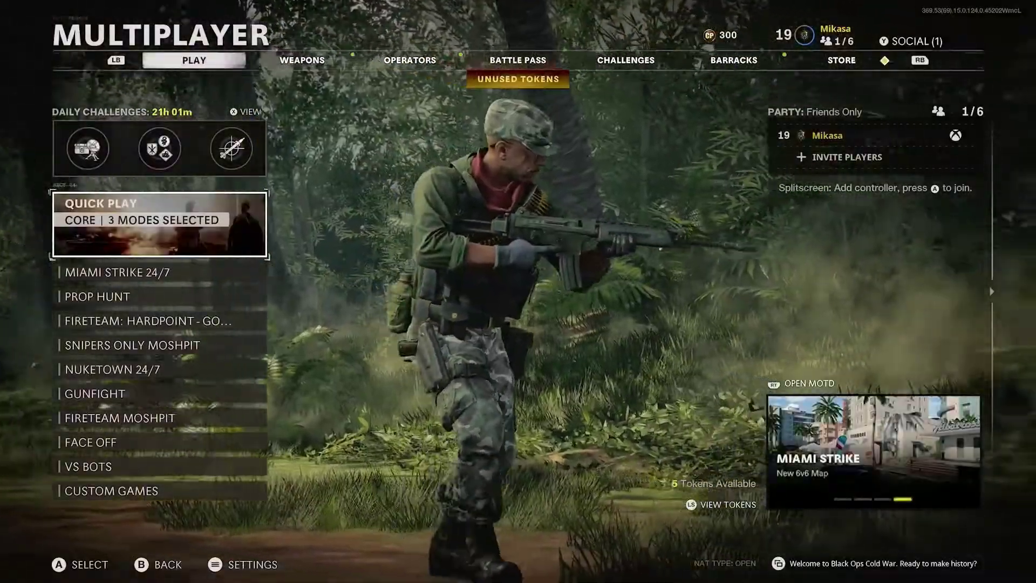
key(super)
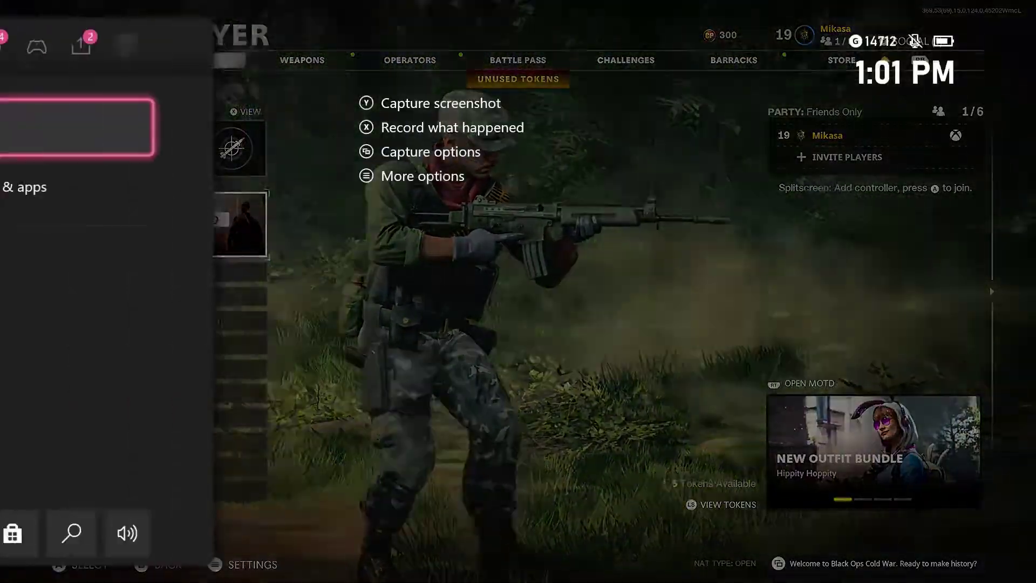
Set the capture location to Seagate Portable Drive in the Capture settings
key(Right)
key(Right)
key(Down)
key(Down)
key(Down)
key(Down)
key(Down)
key(Return)
key(Down)
key(Down)
key(Down)
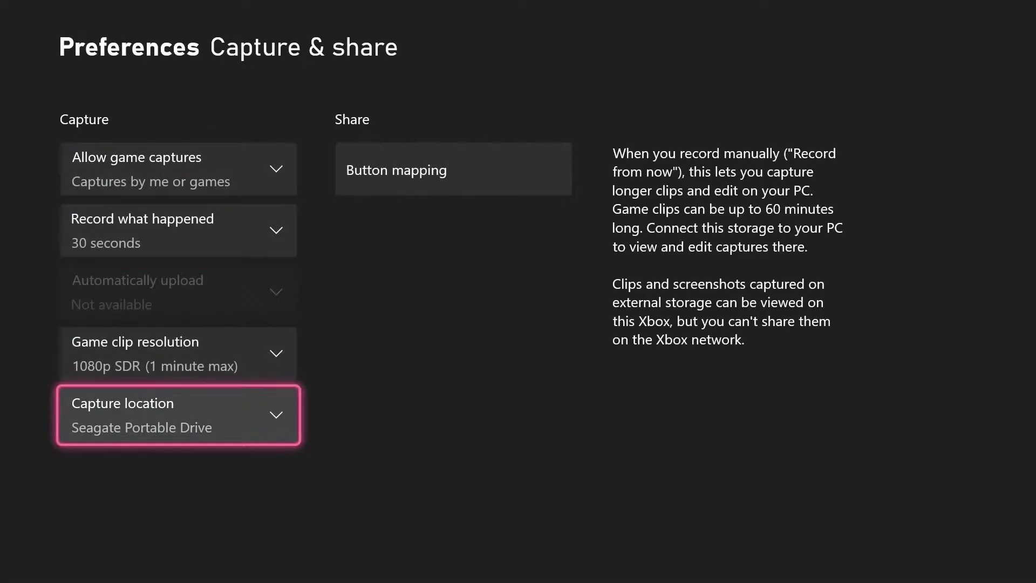
key(Return)
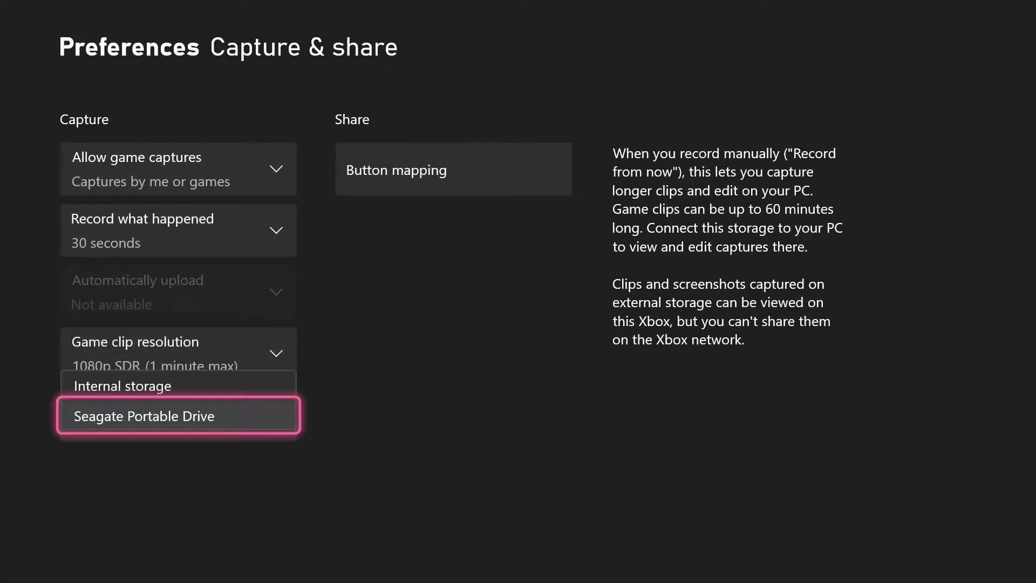
key(Up)
key(Down)
key(Return)
key(super)
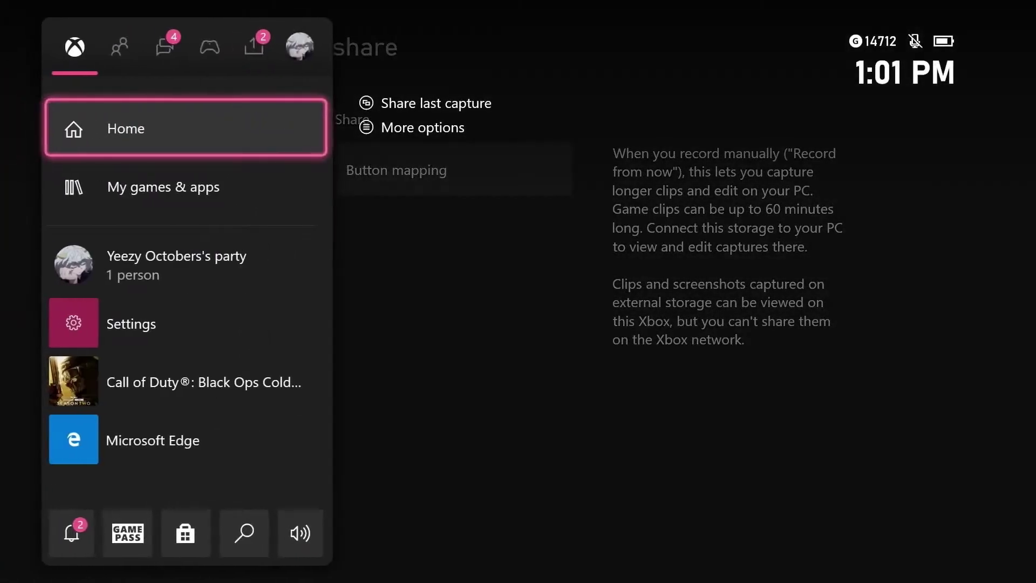
key(Down)
key(Down)
key(Down)
key(Down)
key(Down)
In Edge, search Amazon for 'external hardrive' using the 'Externa' suggestion
key(Return)
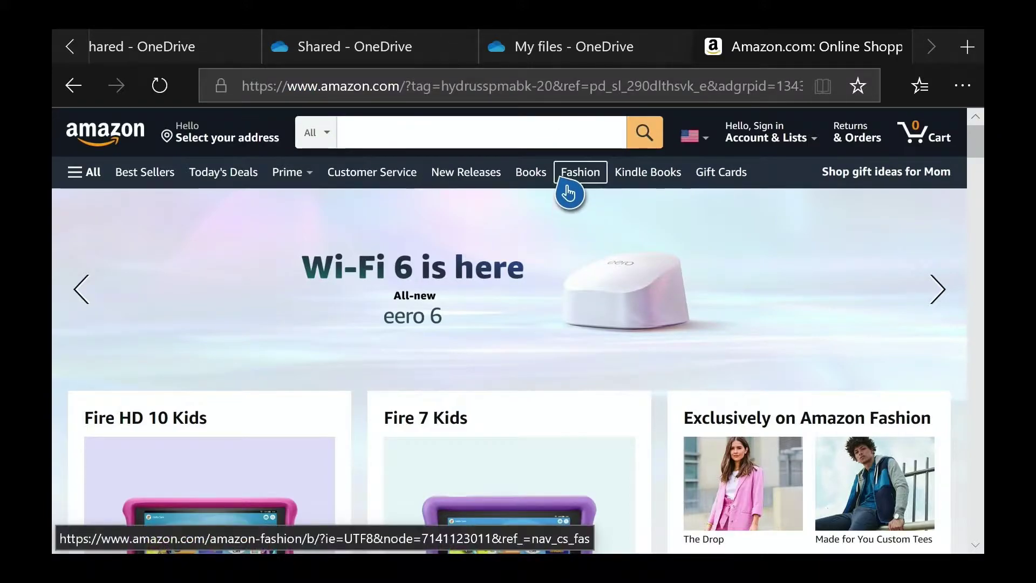
key(Return)
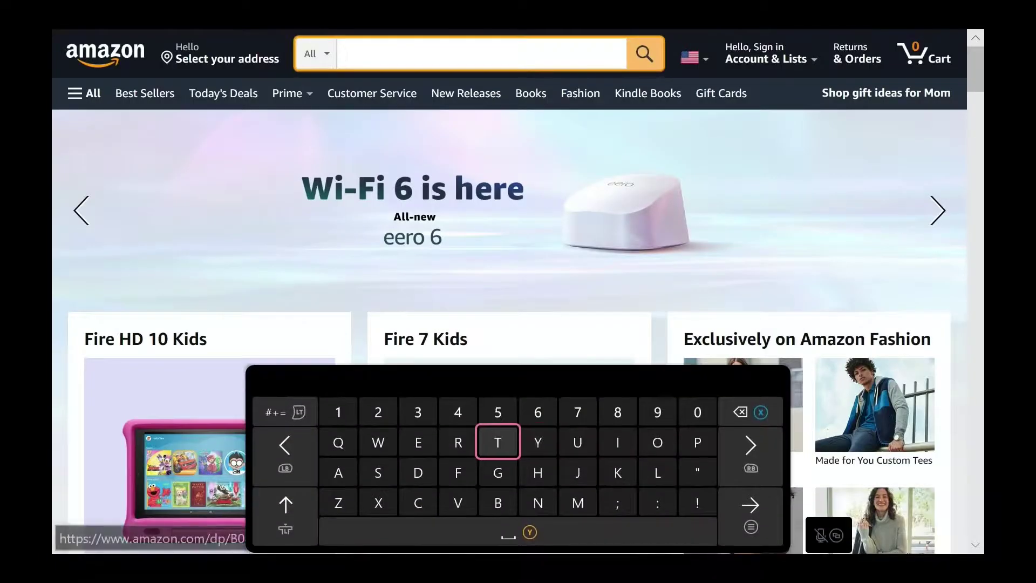
text(Extern)
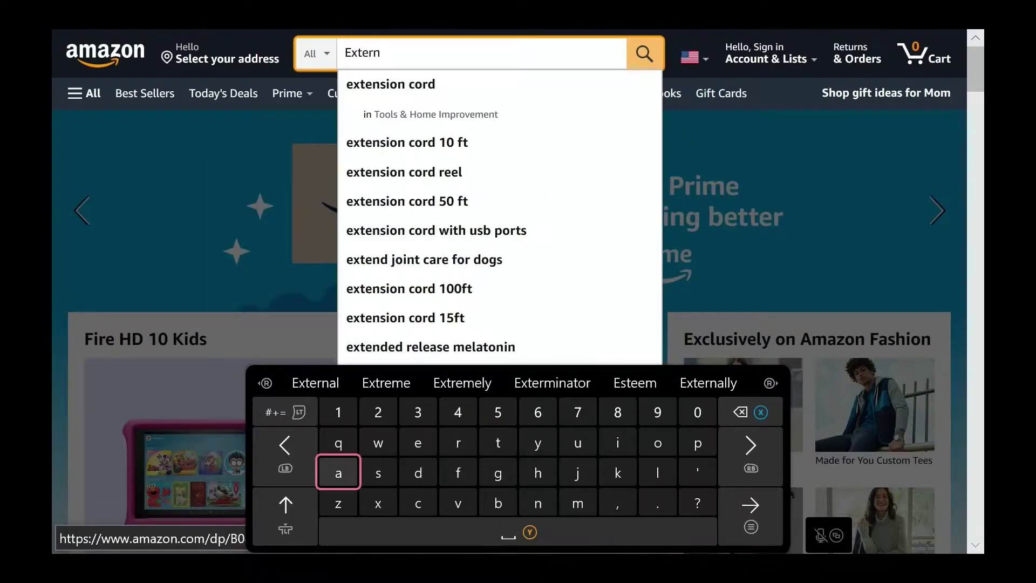
text(a)
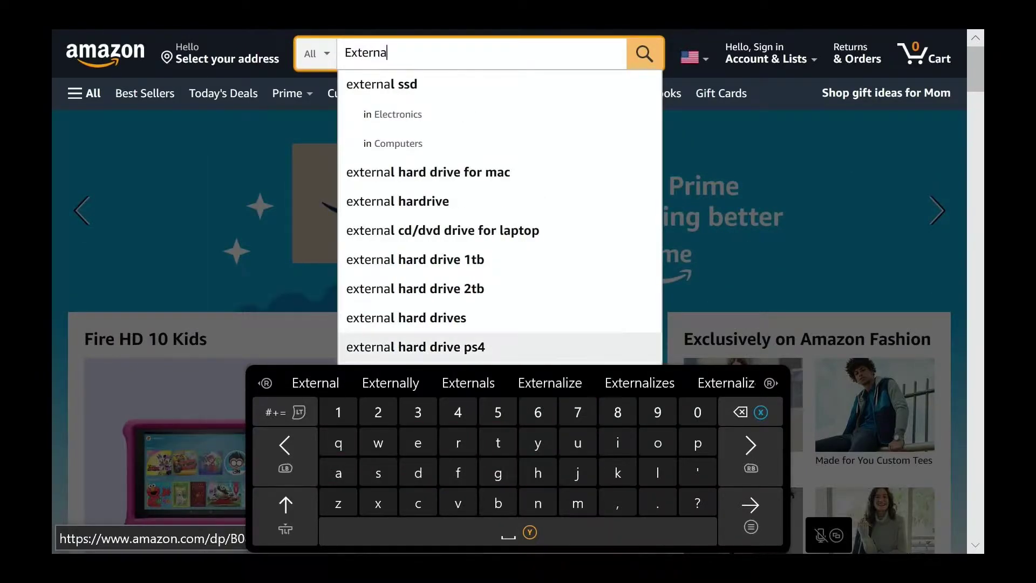
click(528, 201)
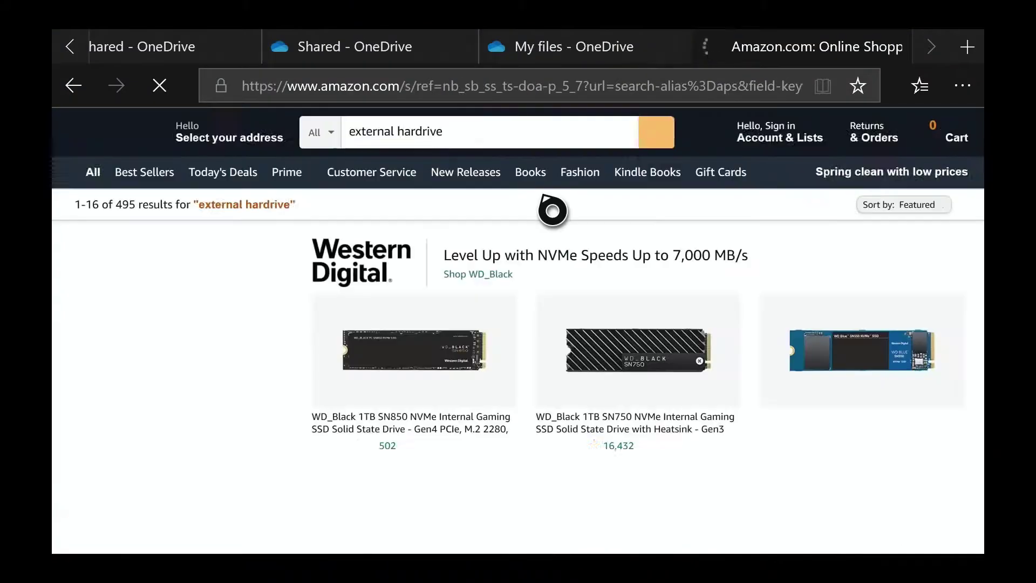
Scroll to the $59.99 Seagate Portable 2TB listing, then return to Xbox Home
scroll(542, 276, down, 5)
scroll(542, 276, down, 3)
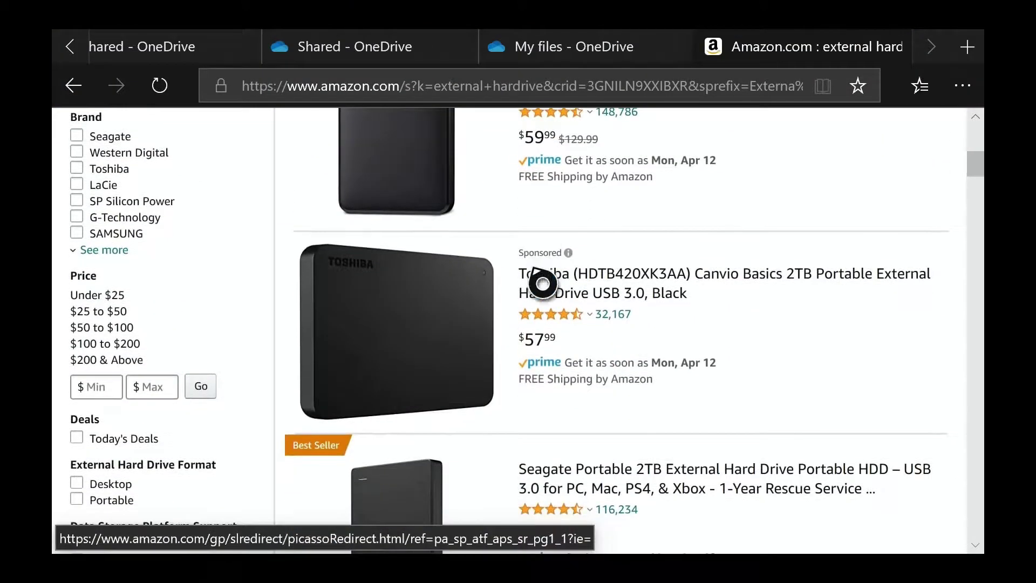
scroll(527, 382, down, 3)
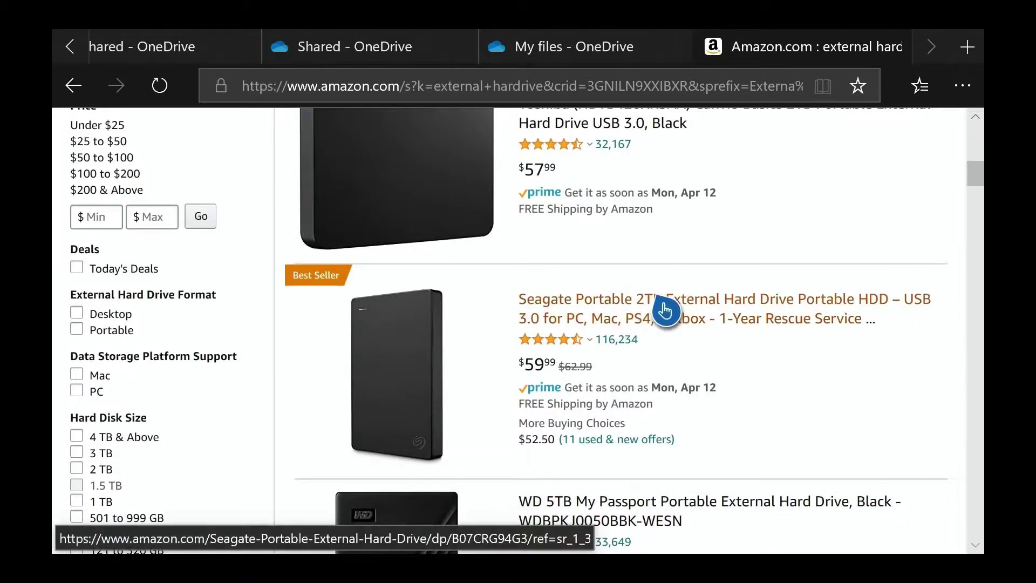
scroll(559, 333, down, 1)
scroll(559, 333, down, 1)
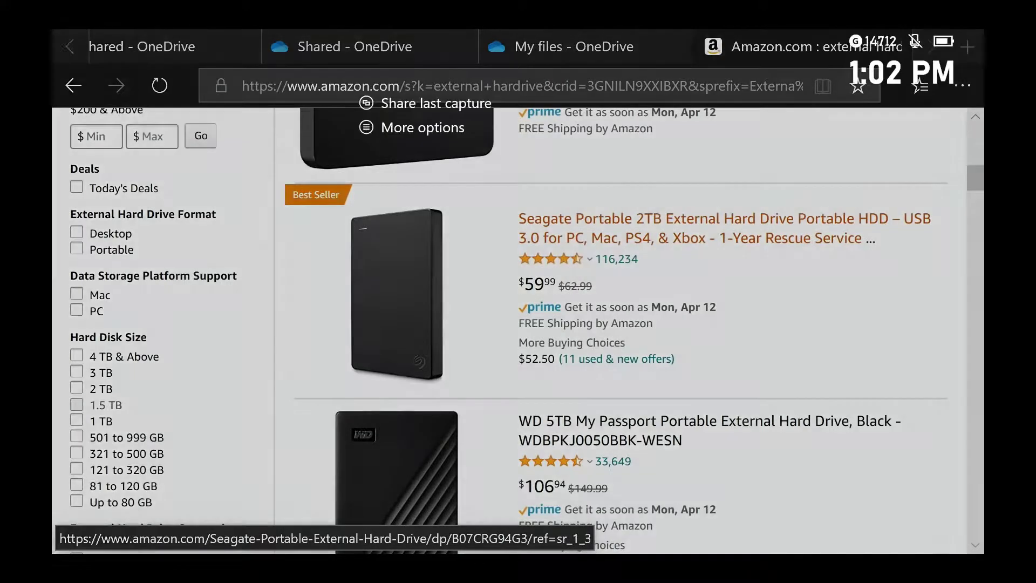
key(super)
key(Return)
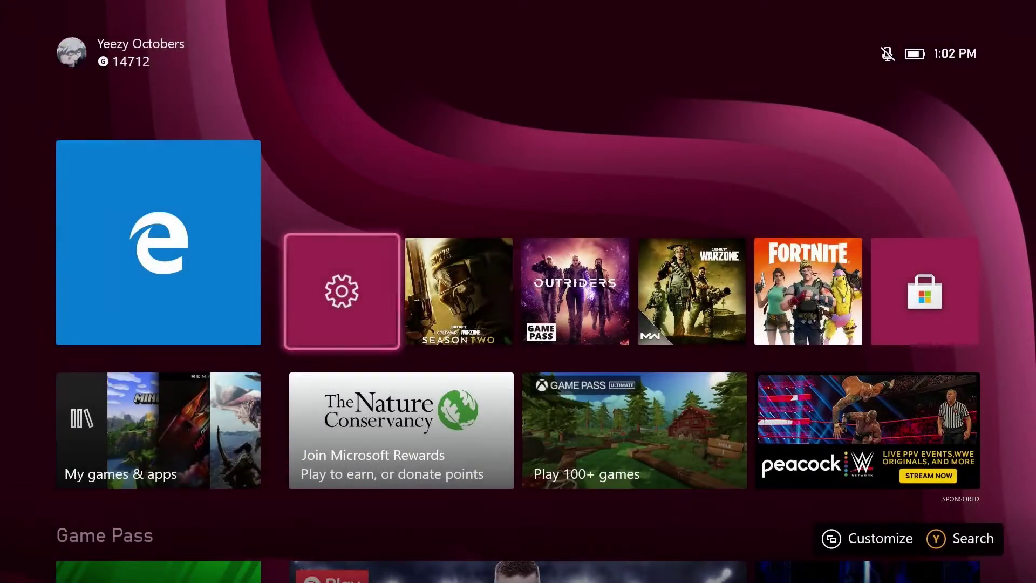
Relaunch Call of Duty and check that the capture location stays on Seagate Portable Drive
key(Right)
key(Right)
key(Return)
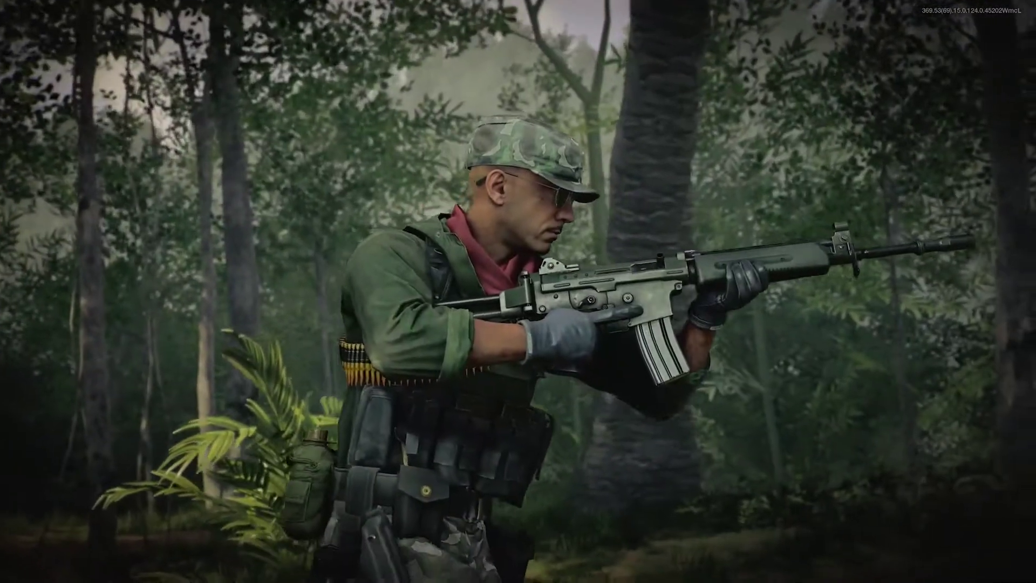
key(super)
key(Right)
key(Right)
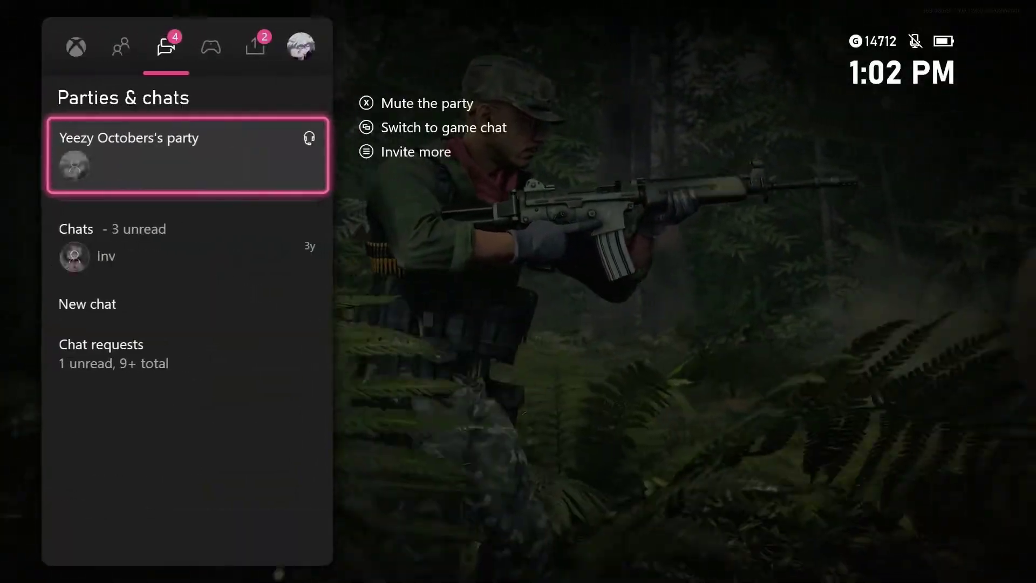
key(Right)
key(Right)
key(Down)
key(Down)
key(Down)
key(Down)
key(Down)
key(Return)
key(Return)
key(Up)
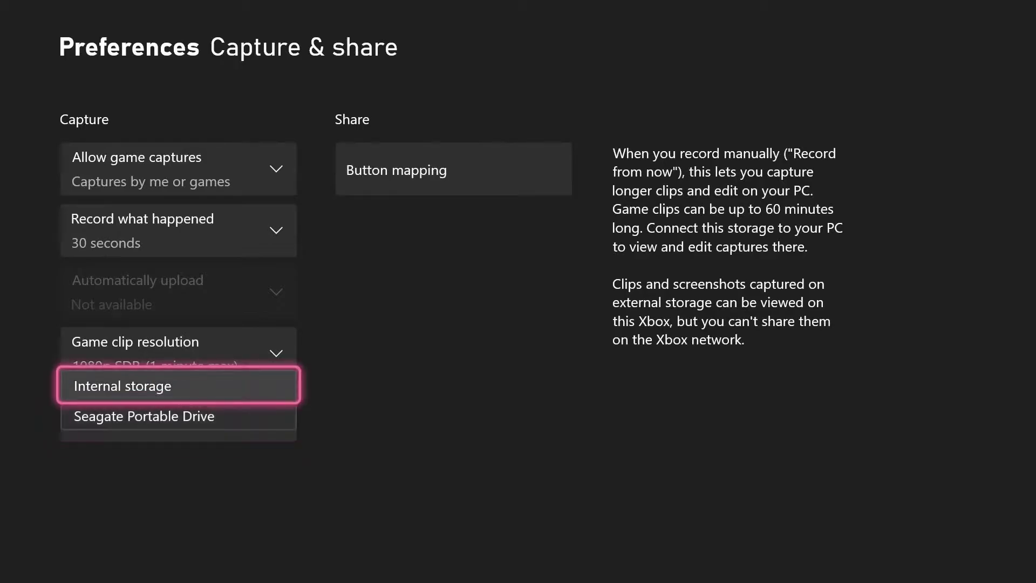
key(Down)
key(Return)
key(Up)
key(Down)
Reconfirm Seagate Portable Drive as the capture location and review the 1080p SDR clip settings
key(super)
key(Left)
key(Left)
key(Left)
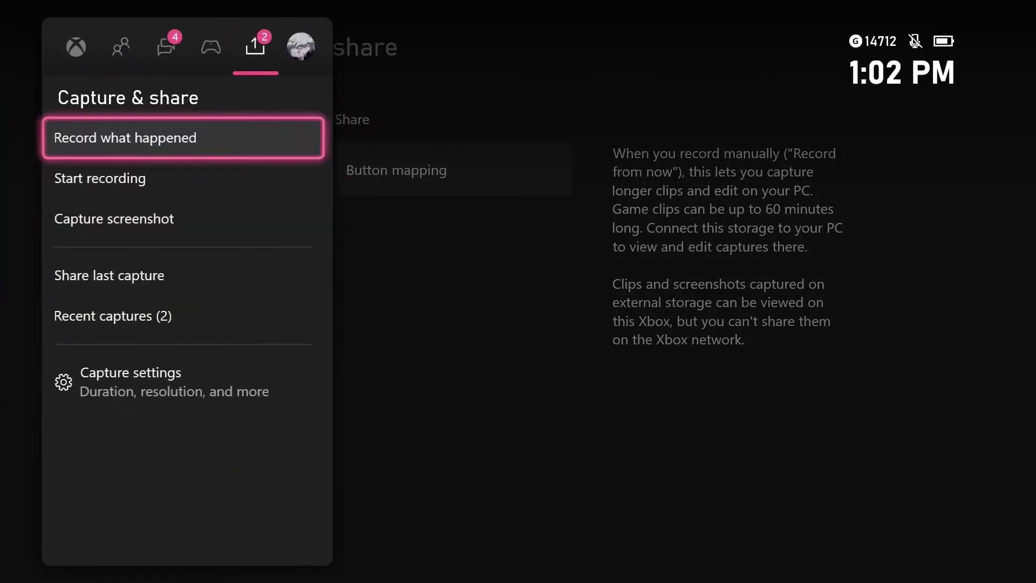
key(Down)
key(Down)
key(Down)
key(Down)
key(Down)
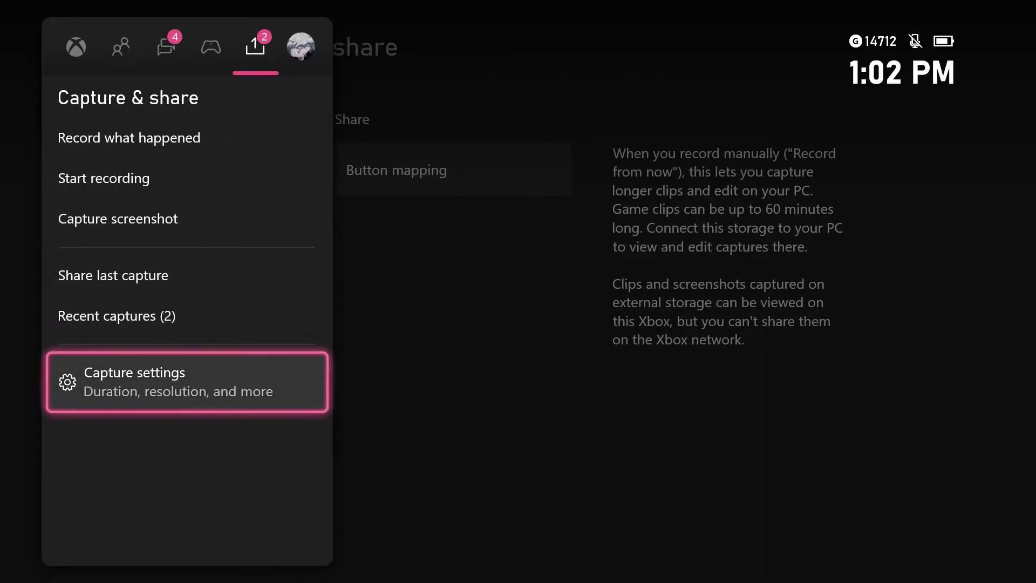
key(Return)
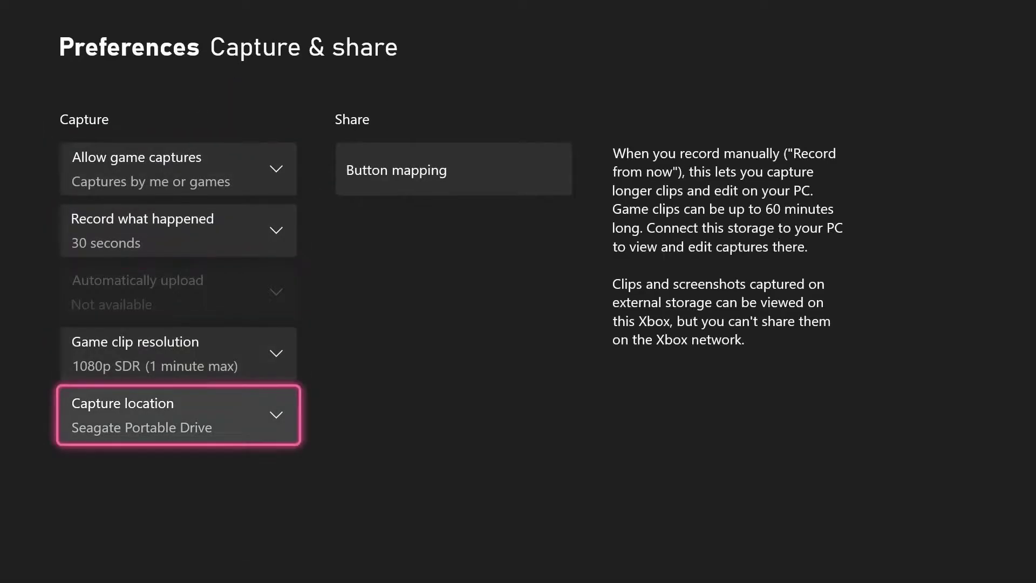
key(Up)
key(Down)
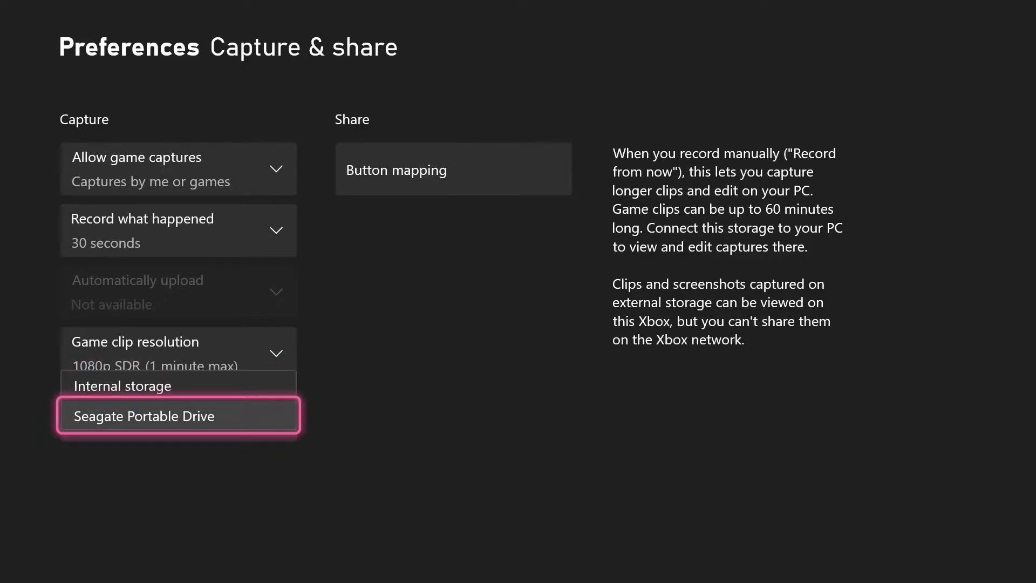
key(Return)
key(Up)
key(Up)
key(Down)
key(Up)
key(Down)
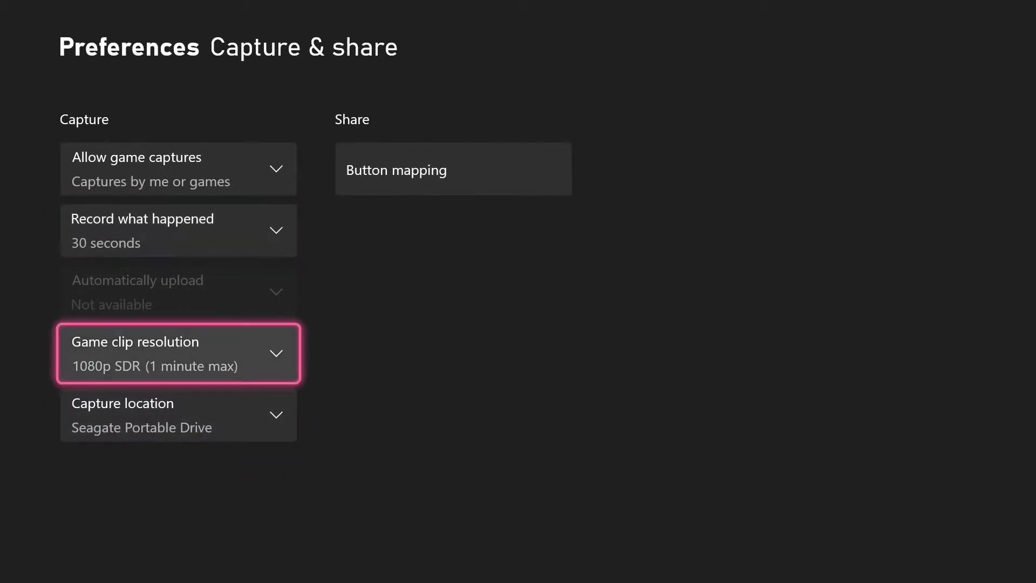
key(Up)
key(Up)
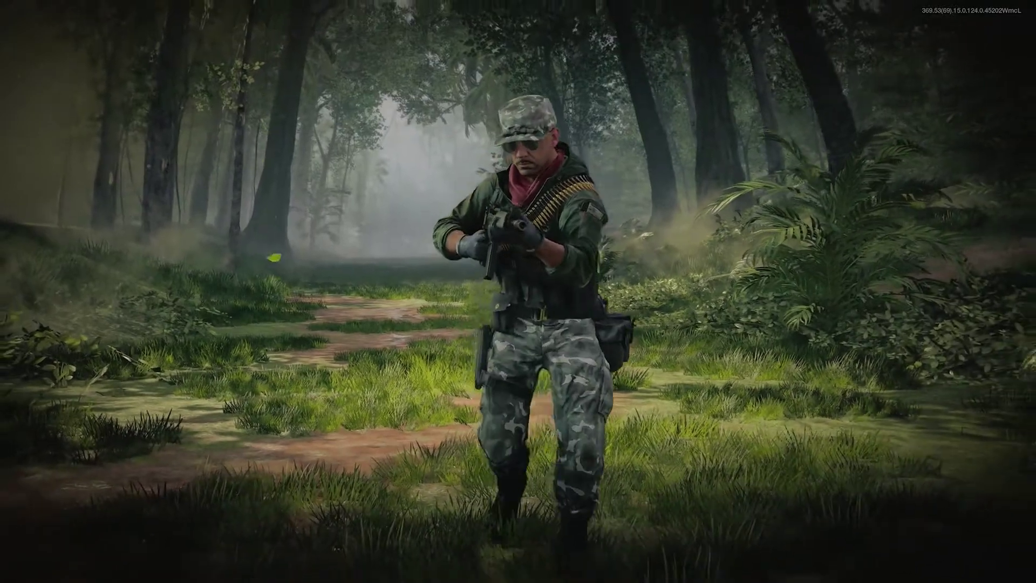
Return to the Call of Duty Multiplayer menu and browse down to Prop Hunt
key(super)
key(Right)
key(Right)
key(Right)
key(Right)
key(Escape)
key(Down)
key(Down)
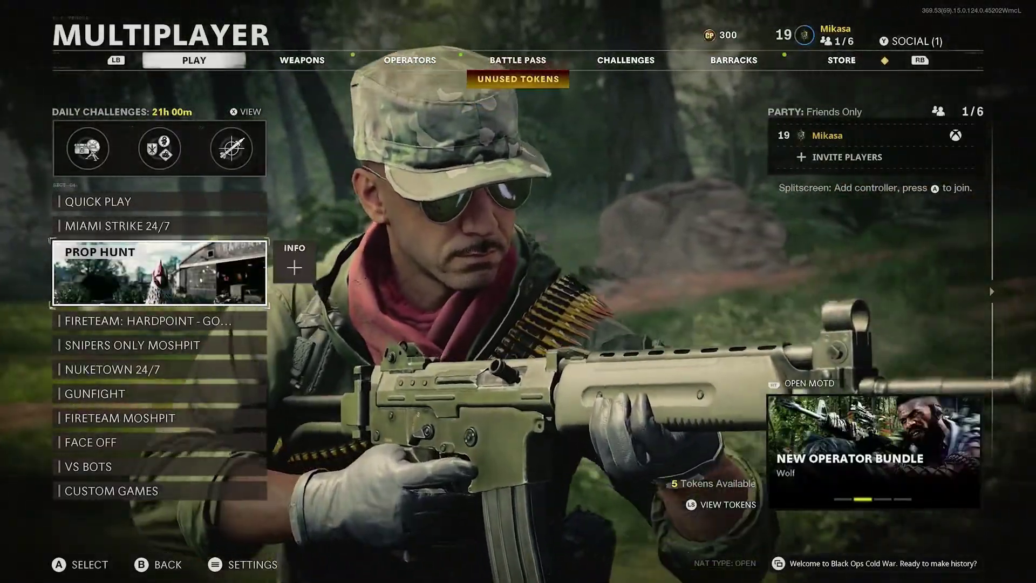
Start a new gameplay recording from the Capture & share guide
key(super)
key(Right)
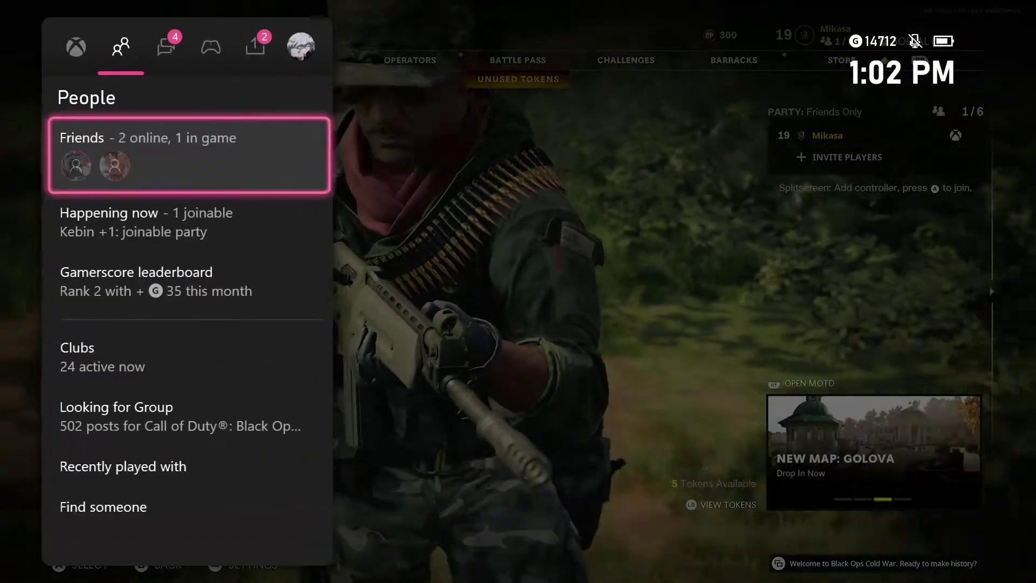
key(Right)
key(Right)
key(Right)
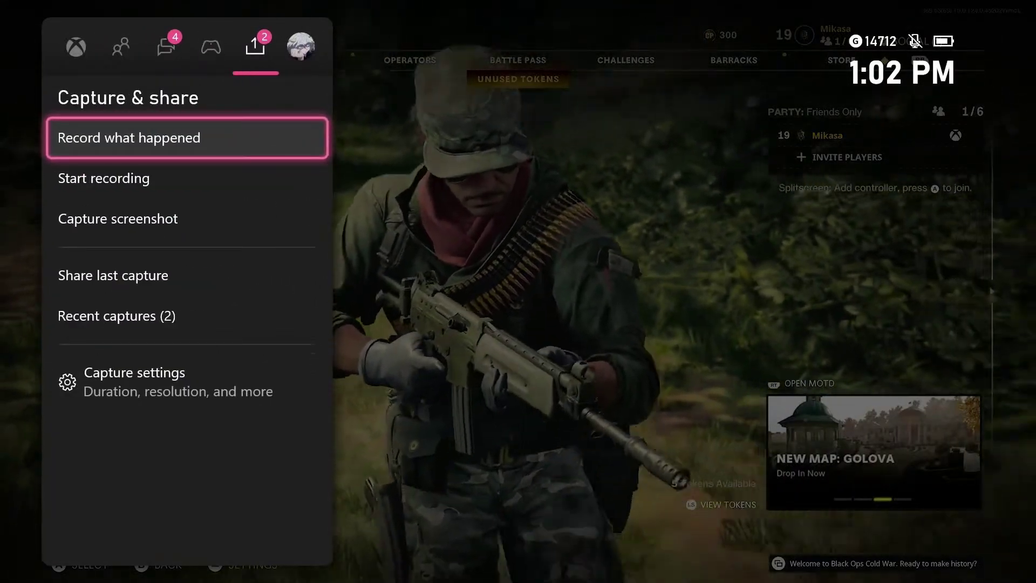
key(Down)
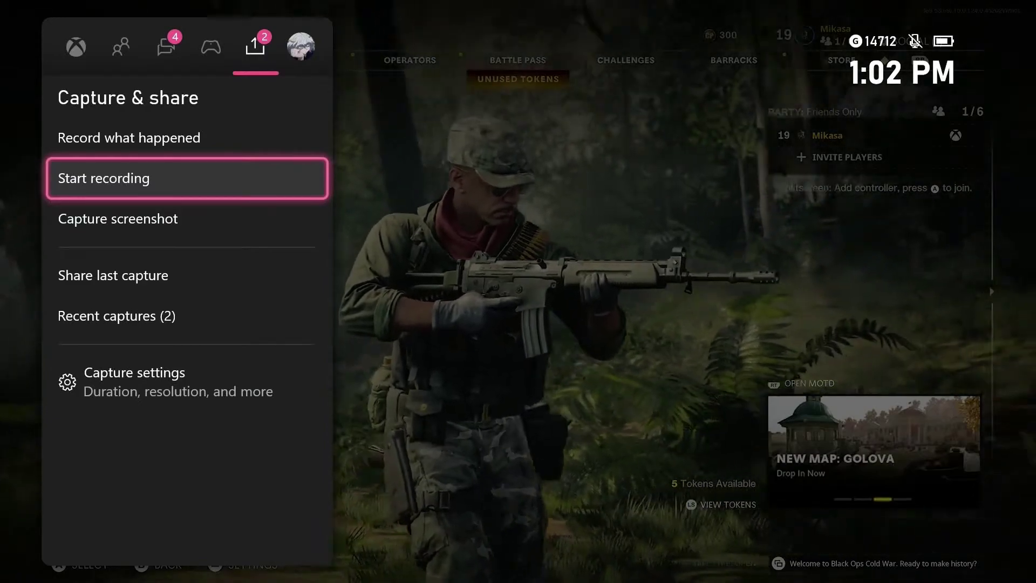
key(Return)
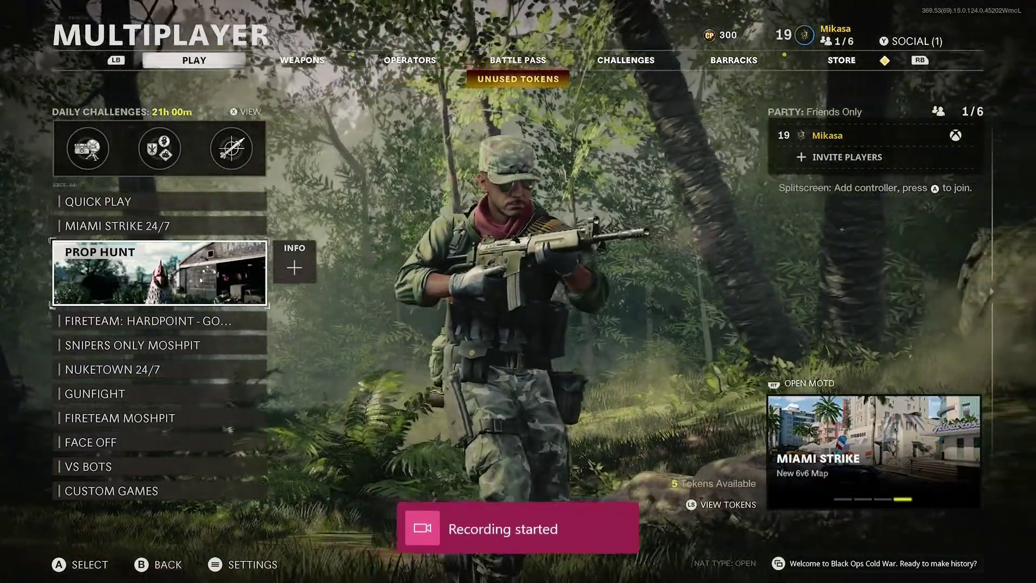
Stop the recording in Capture & share to save the roughly 14-second game clip
key(super)
key(Right)
key(Right)
key(Right)
key(Down)
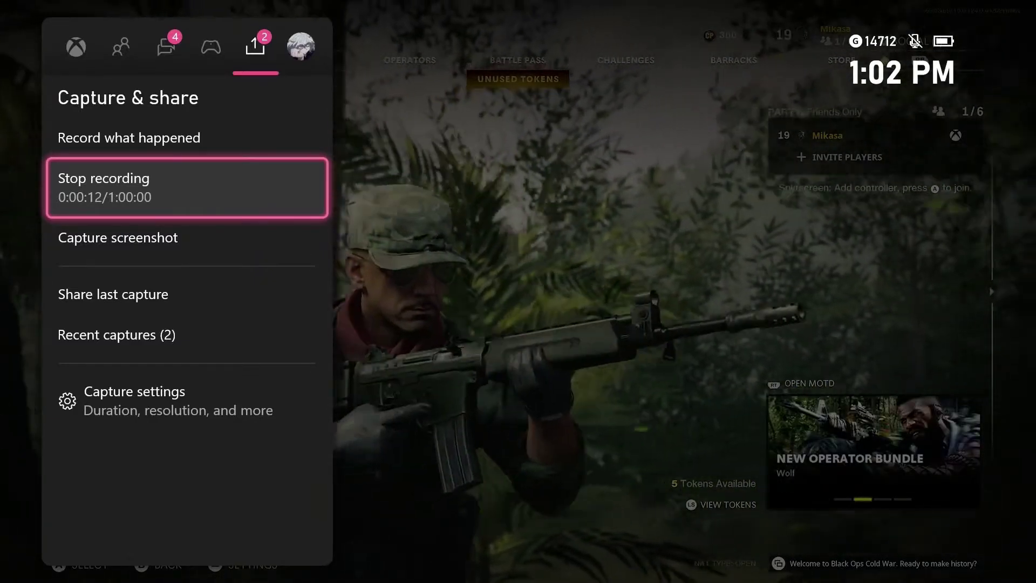
key(Down)
key(Up)
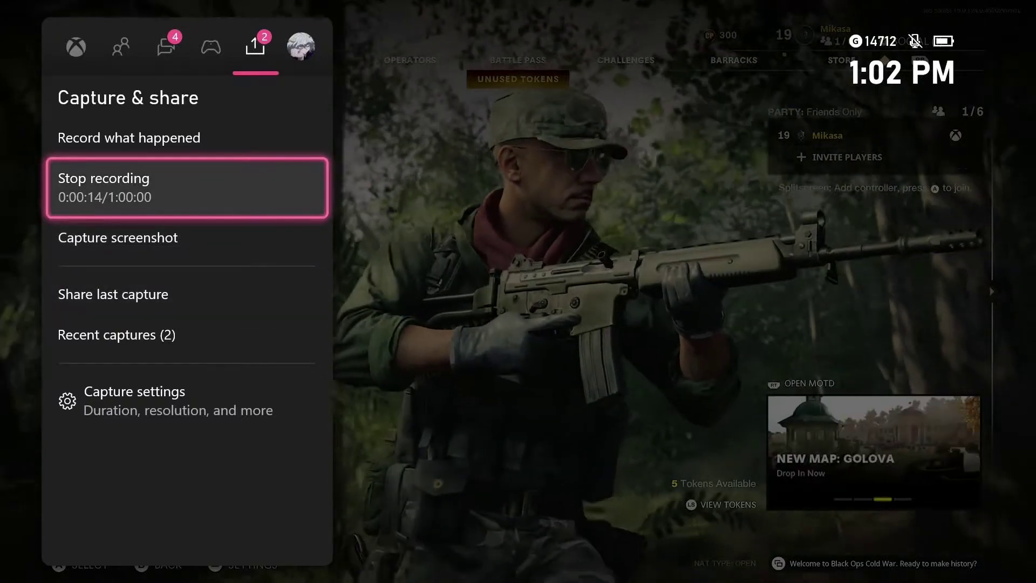
key(Return)
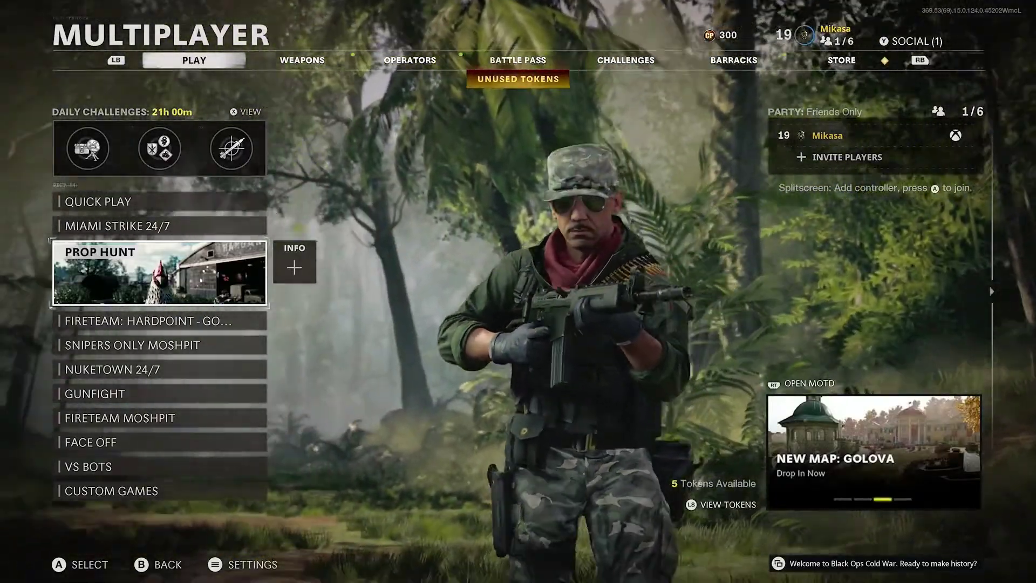
key(super)
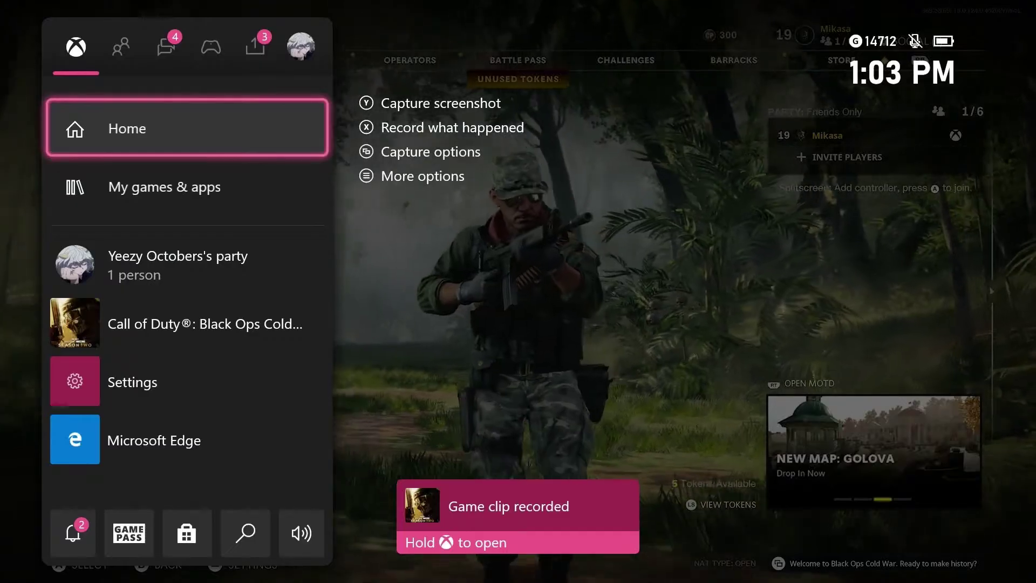
Go to the Home screen and launch Microsoft Edge from its tile
key(Return)
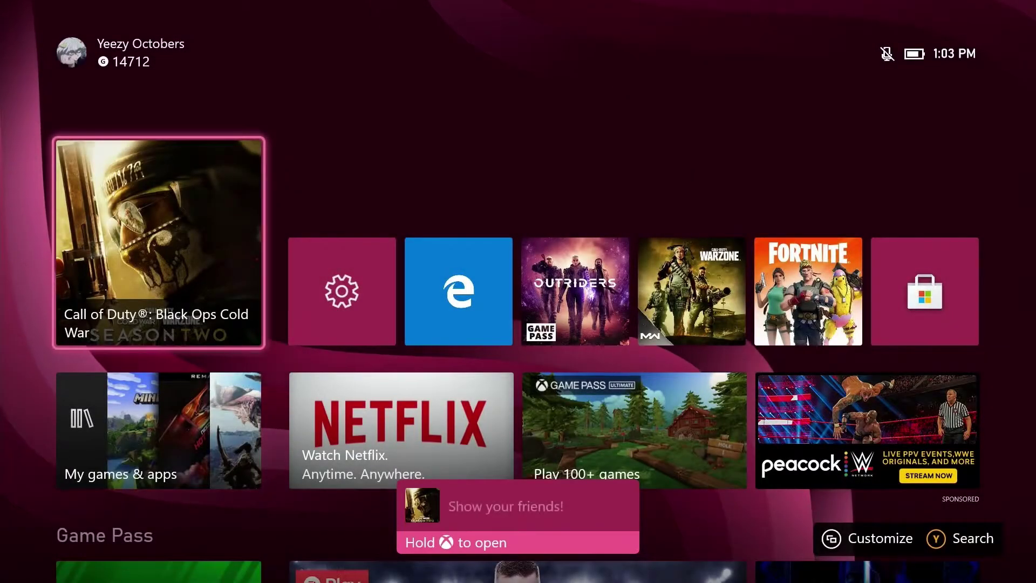
key(Down)
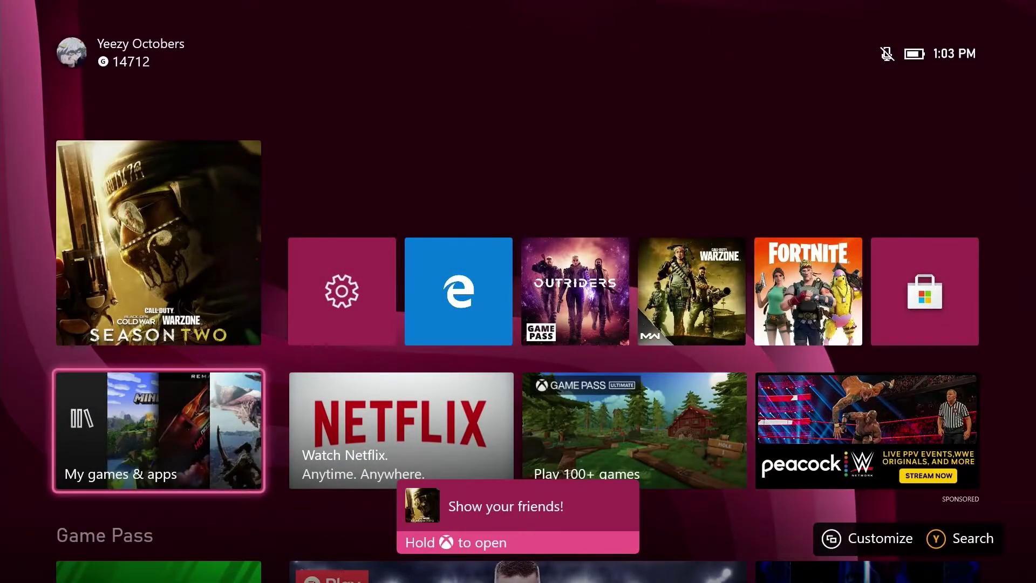
key(Right)
key(Up)
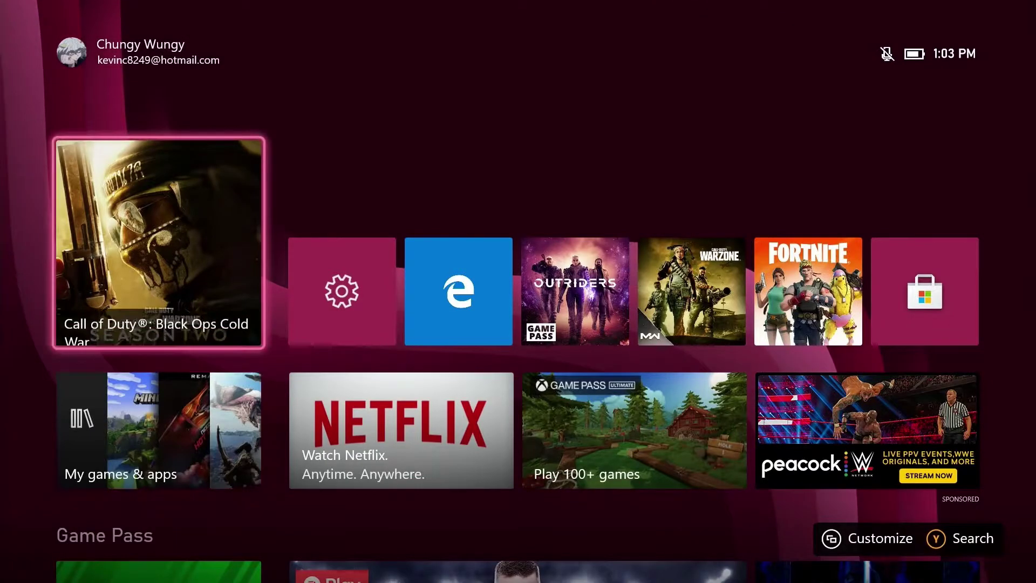
key(Right)
key(Right)
key(Return)
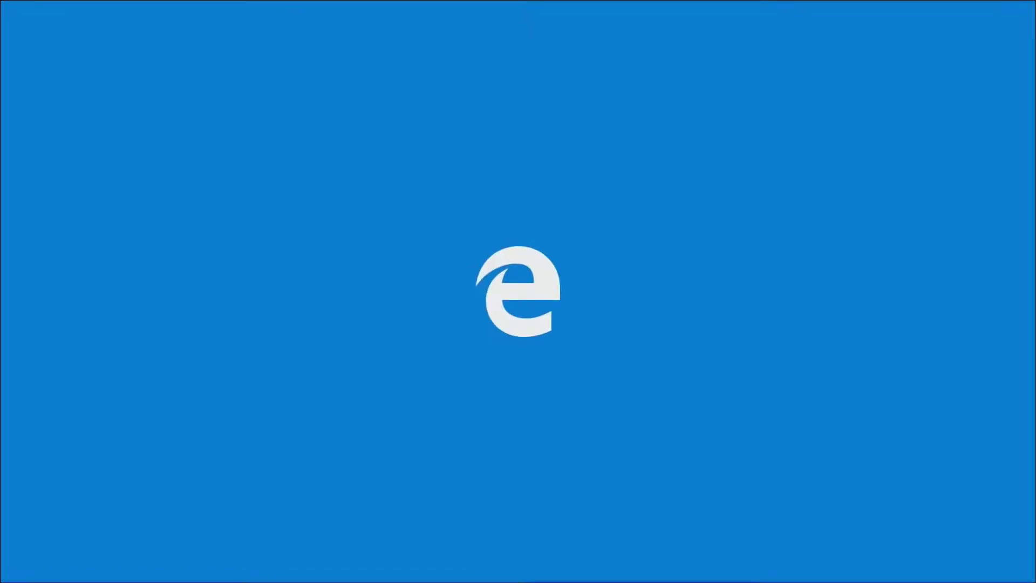
Switch to the My files - OneDrive tab, dismiss the failed-upload notice, and choose Upload > Files
scroll(471, 197, up, 4)
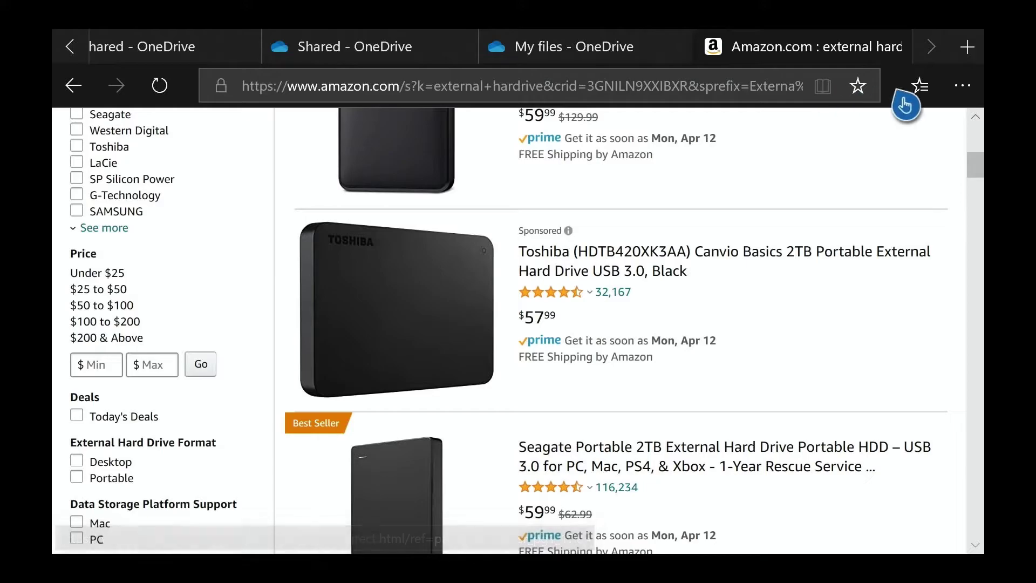
click(879, 103)
mouse_move(388, 148)
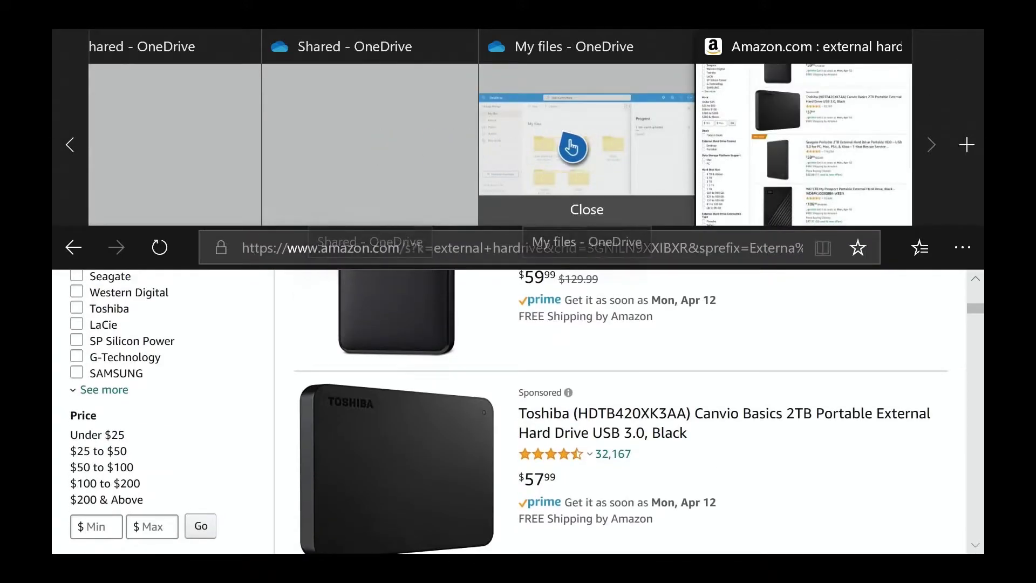
click(593, 134)
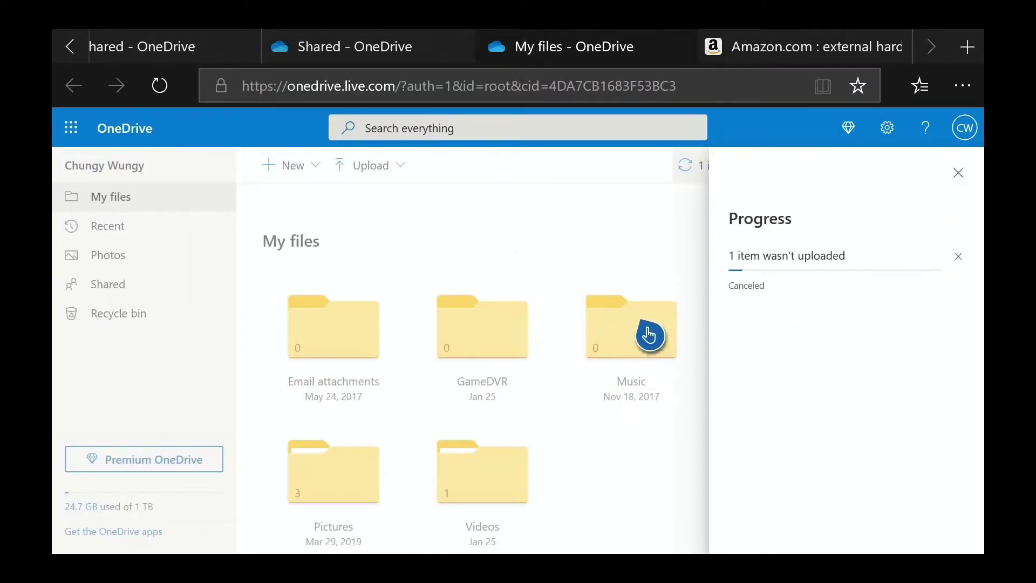
click(958, 173)
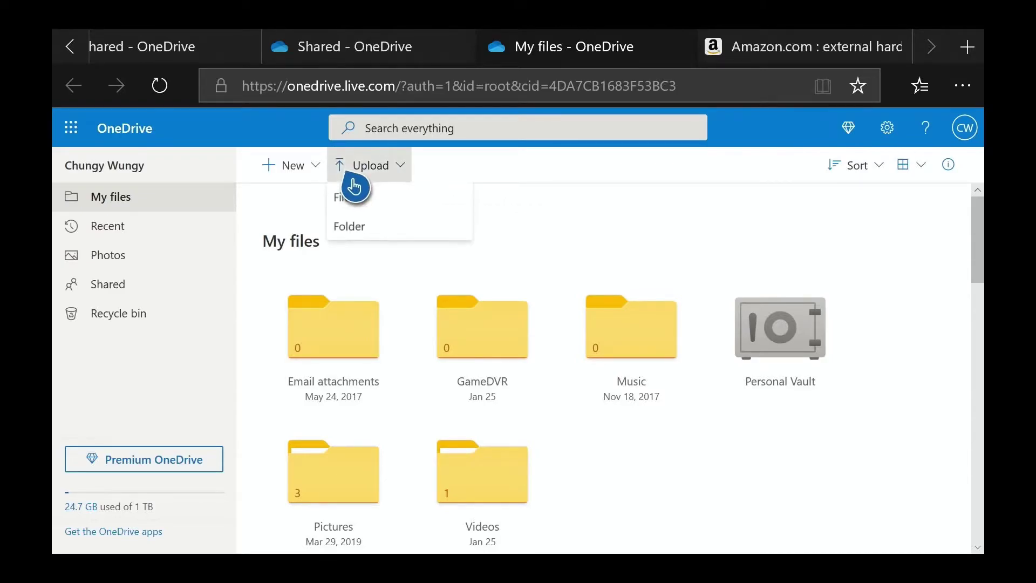
click(366, 221)
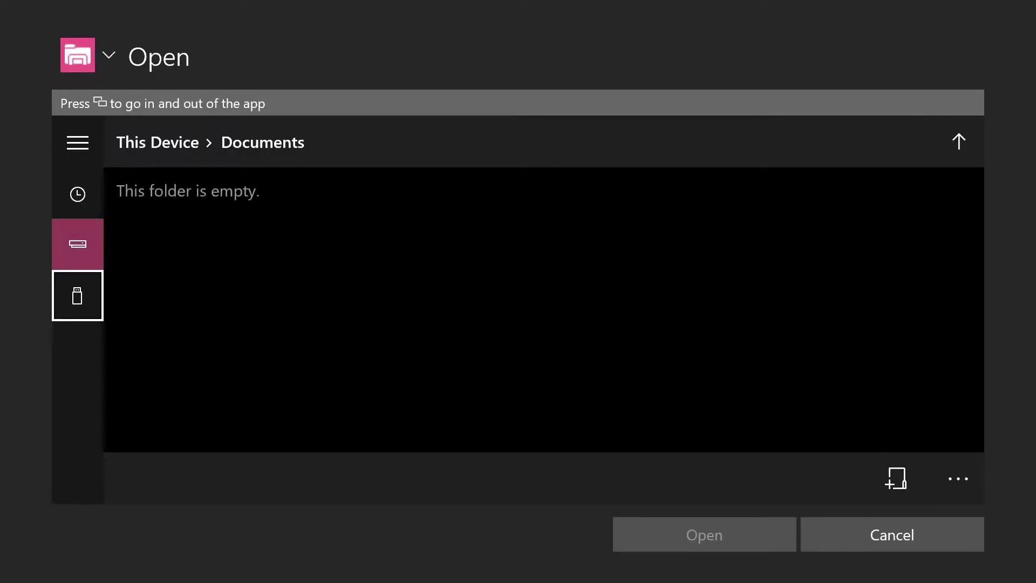
Open the GameDVR folder on the Seagate Portable Drive
key(Return)
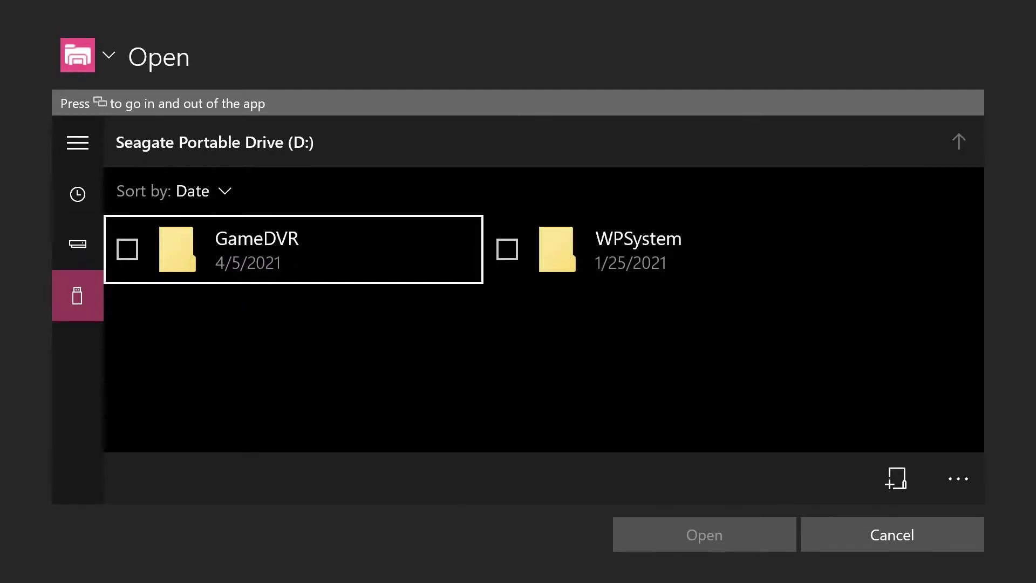
key(Right)
key(Left)
key(Right)
key(Left)
key(Return)
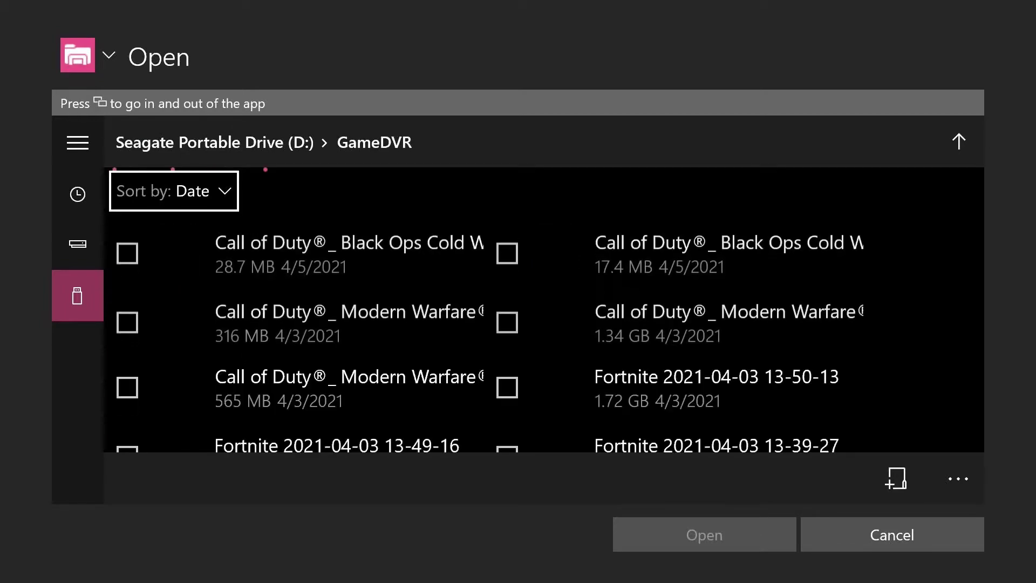
Select the 28.7 MB Black Ops Cold War clip and confirm it for upload
key(Down)
key(Right)
key(Down)
key(Left)
key(Down)
key(Right)
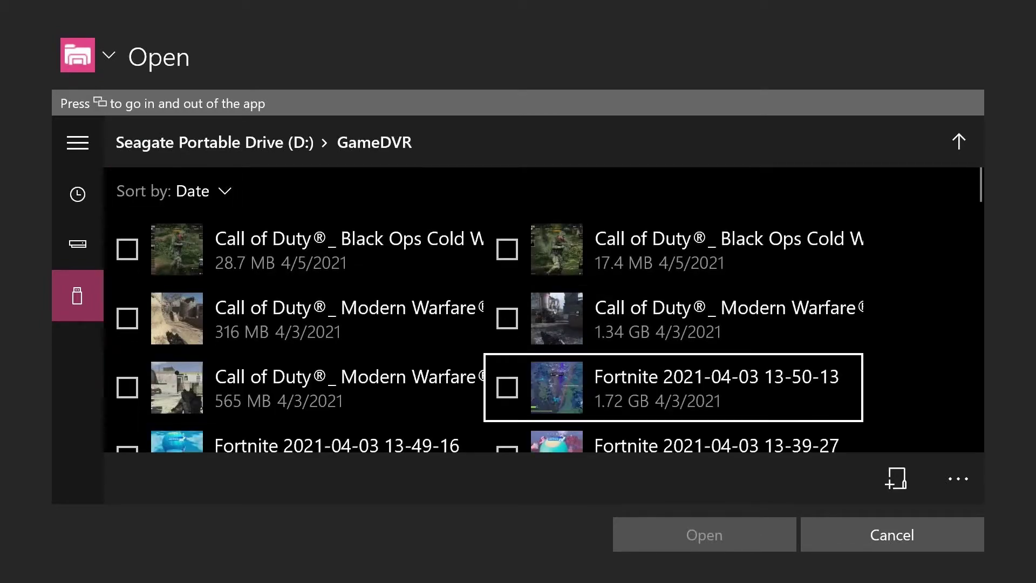
key(Up)
key(Left)
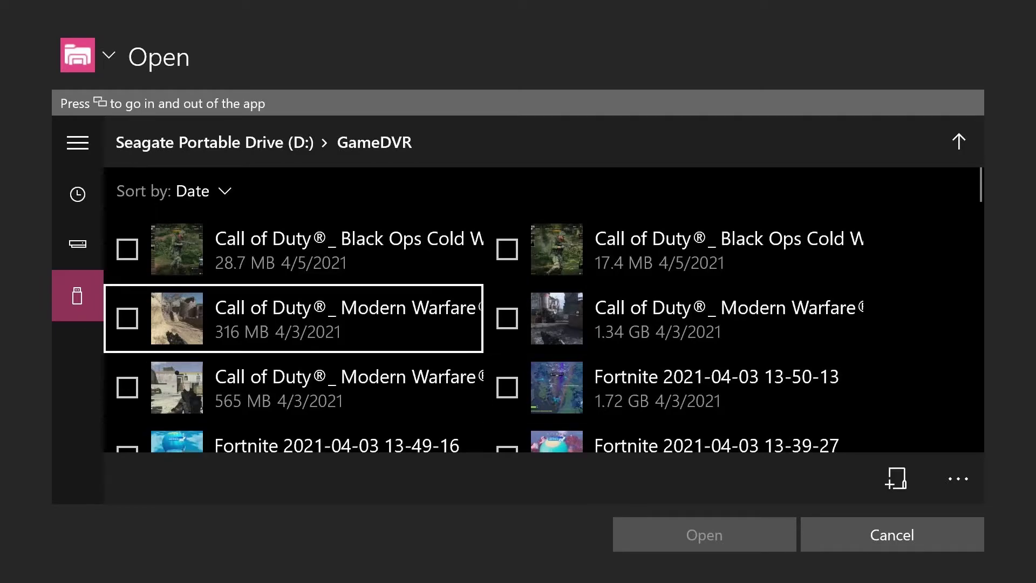
key(Right)
key(Left)
key(Return)
key(Right)
key(Left)
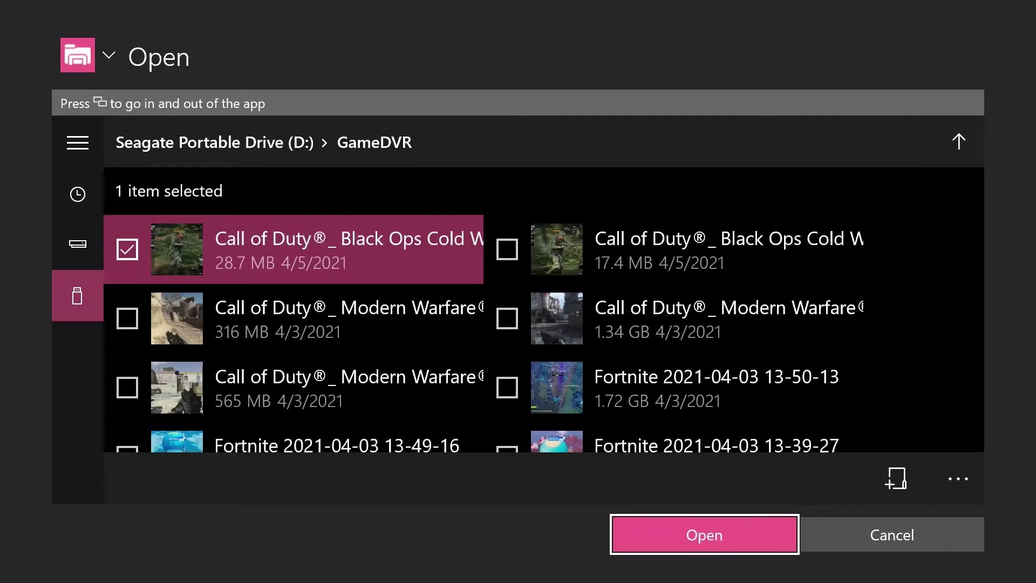
key(Return)
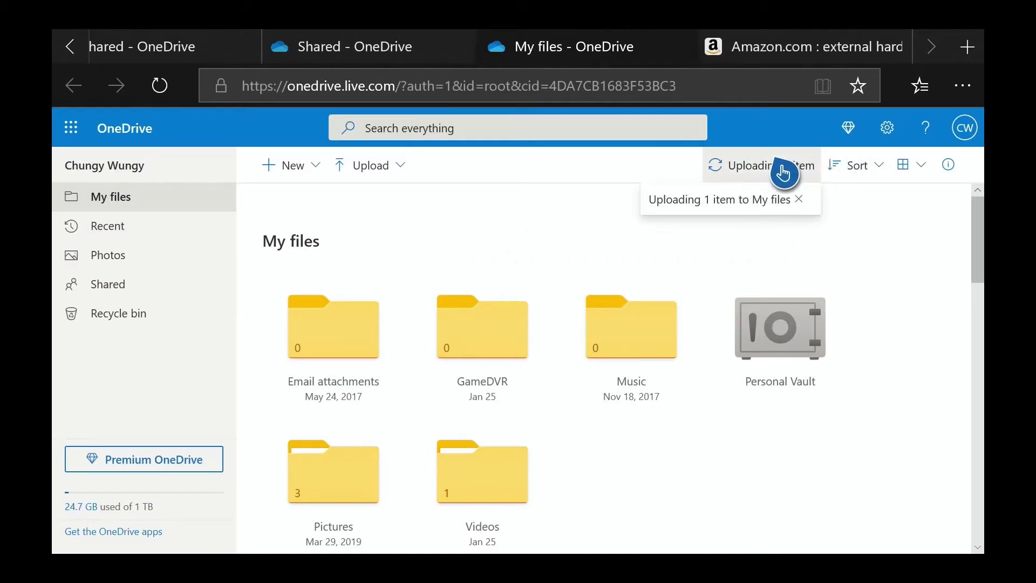
Watch the clip's upload progress until done, then return to the Xbox Home screen
click(783, 172)
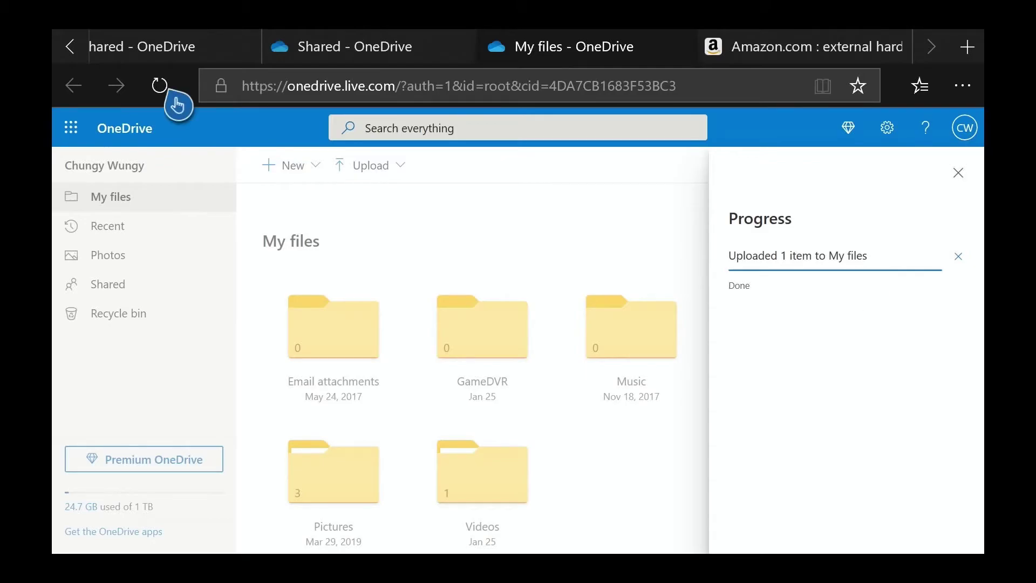
key(super)
key(Return)
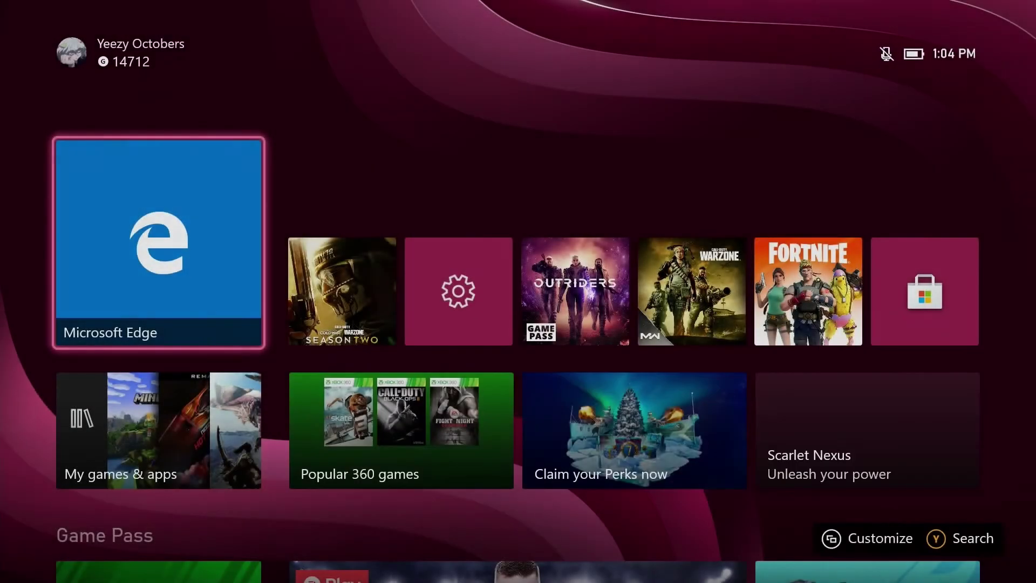
key(Right)
key(Down)
key(Left)
key(Up)
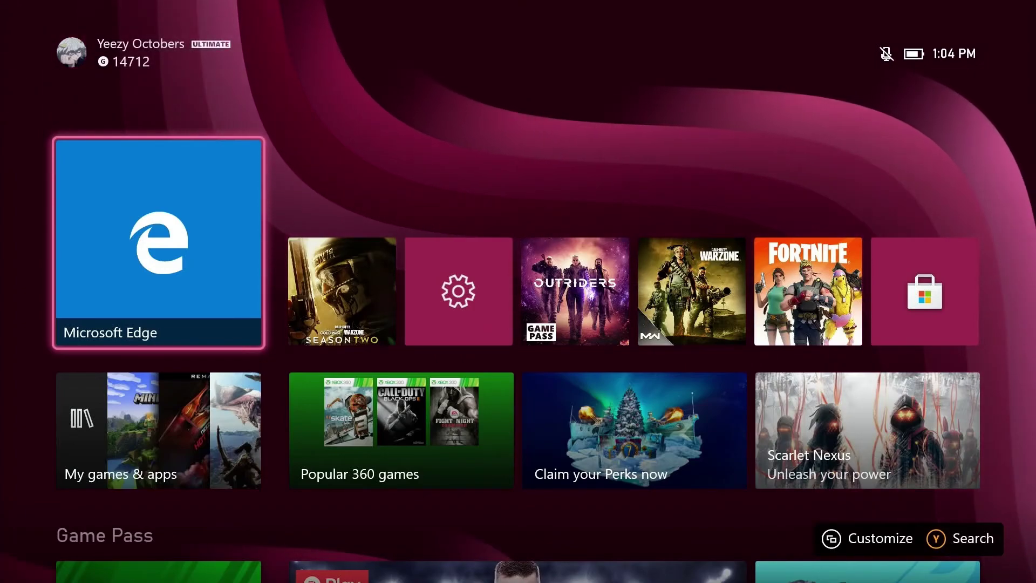
key(Right)
key(Down)
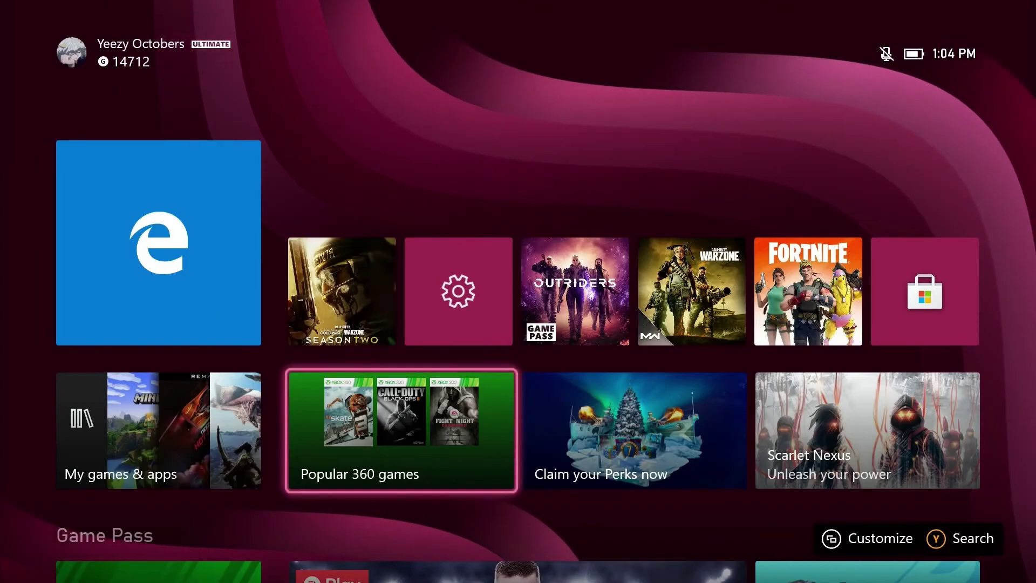
key(Right)
key(Down)
key(Right)
key(Right)
key(Down)
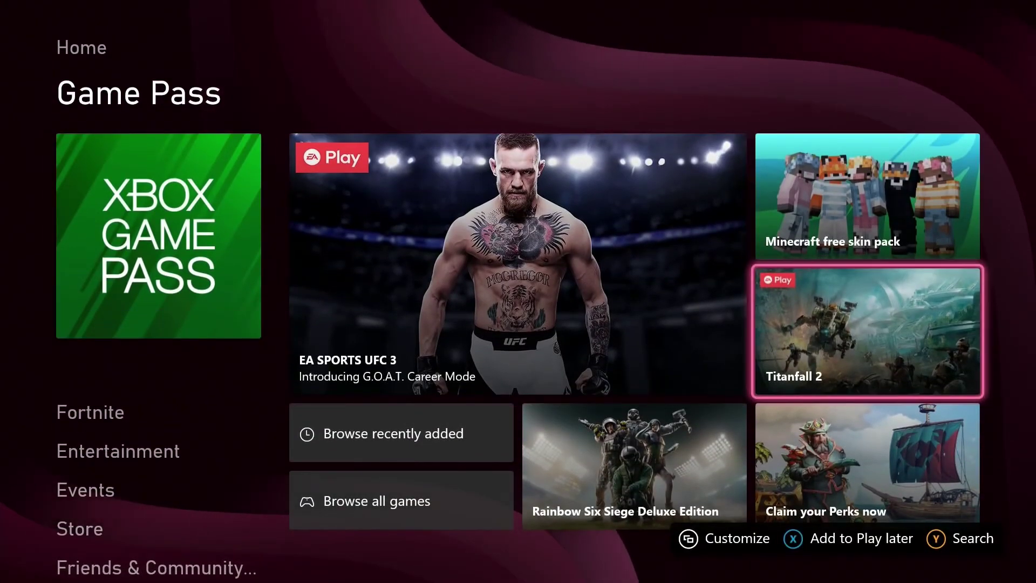
key(Left)
key(Down)
key(Up)
key(Escape)
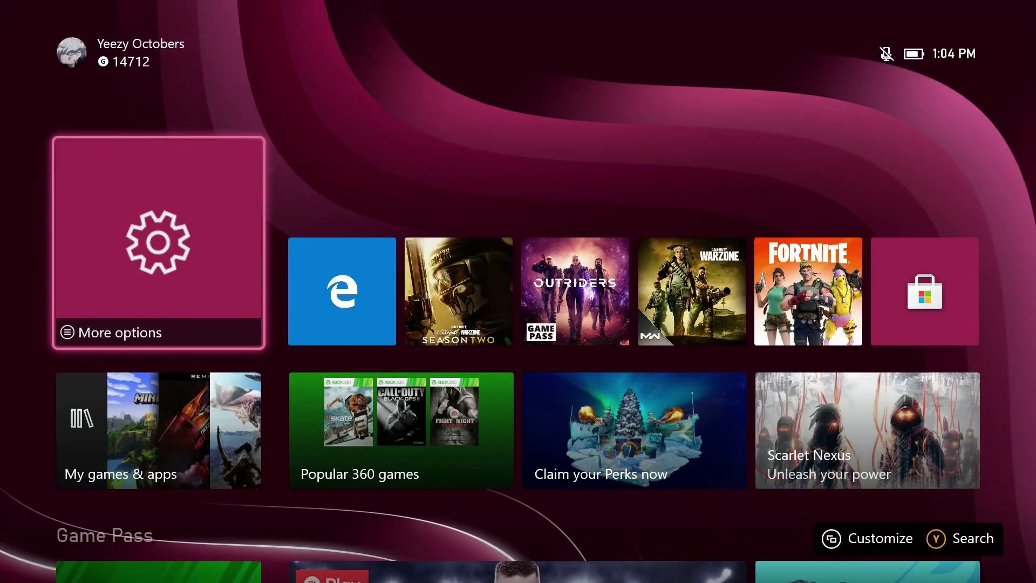